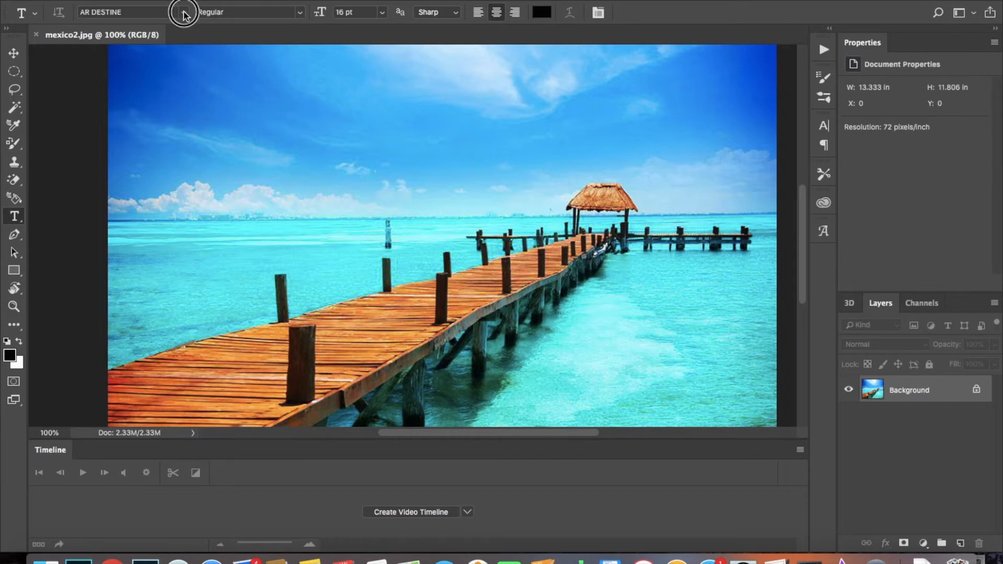
# Step: Set the font to Arial Black and add the text AMAZING over the pier's wooden deck
pyautogui.click(184, 12)
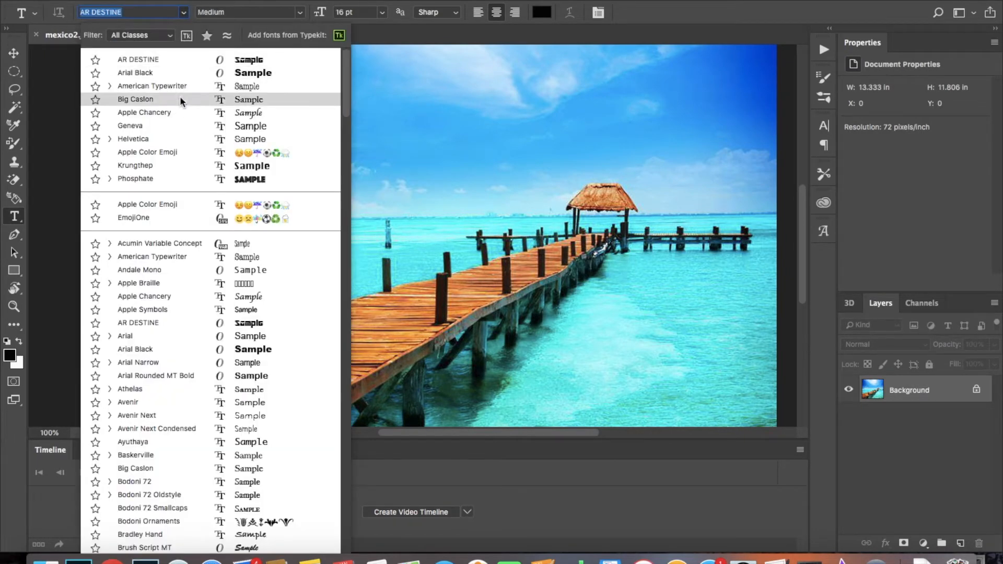
pyautogui.click(162, 72)
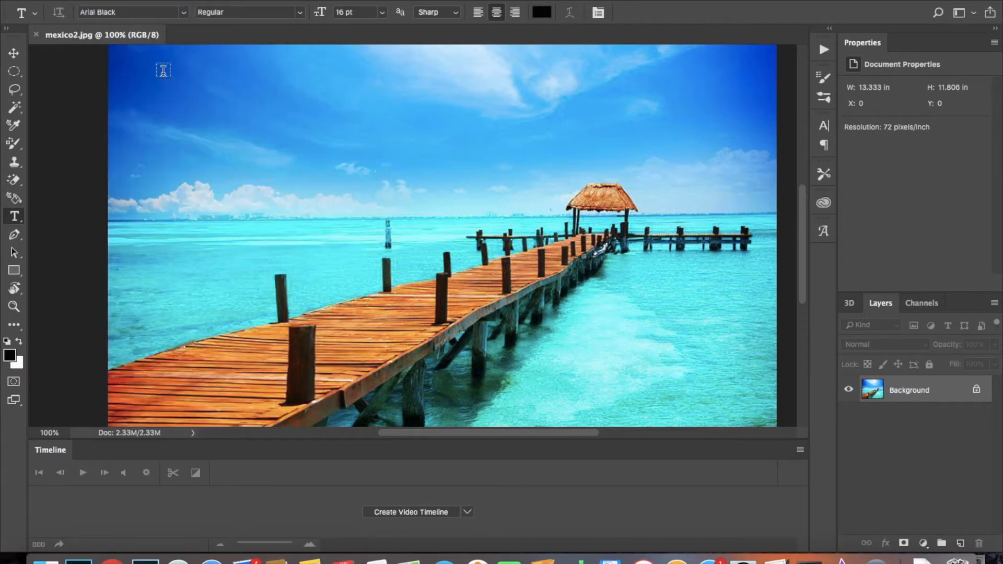
pyautogui.click(271, 338)
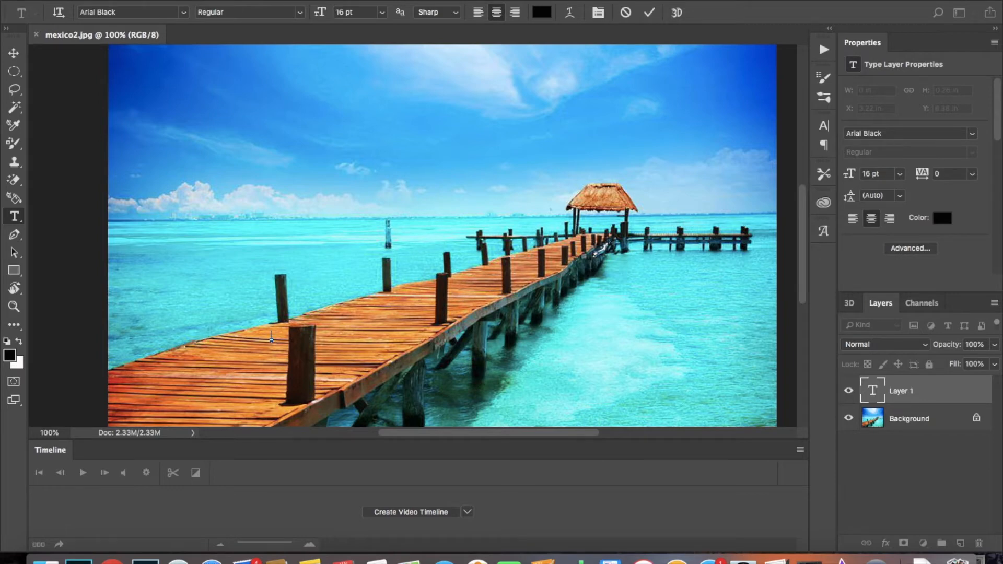
pyautogui.write('AMAZING')
# Step: Enlarge the AMAZING text to about 993% width and 1764% height so it spans most of the image
pyautogui.click(15, 56)
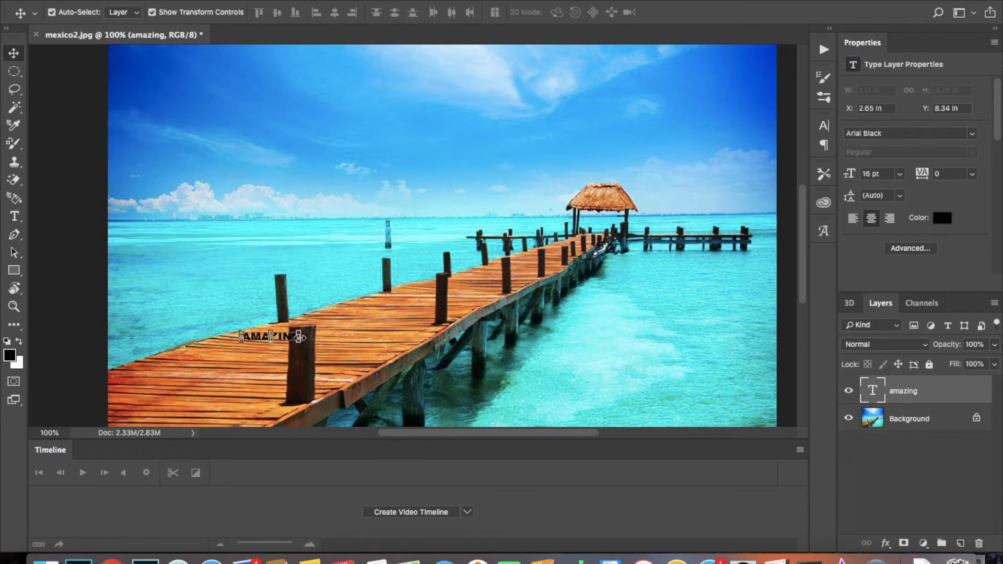
pyautogui.moveTo(300, 343); pyautogui.dragTo(242, 208)
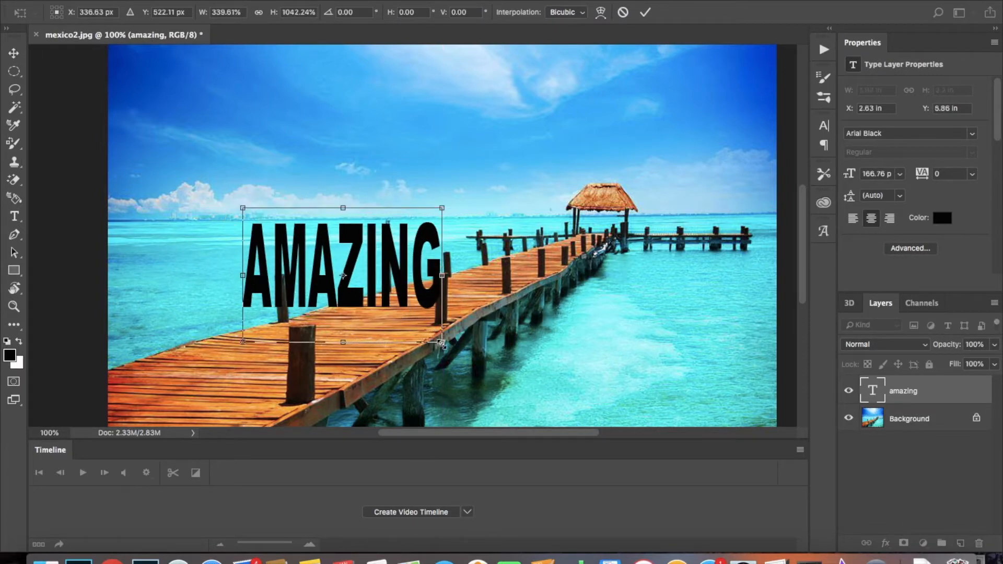
pyautogui.moveTo(440, 343); pyautogui.dragTo(690, 372)
pyautogui.moveTo(243, 209); pyautogui.dragTo(138, 156)
pyautogui.moveTo(687, 366); pyautogui.dragTo(718, 383)
pyautogui.moveTo(138, 158); pyautogui.dragTo(134, 155)
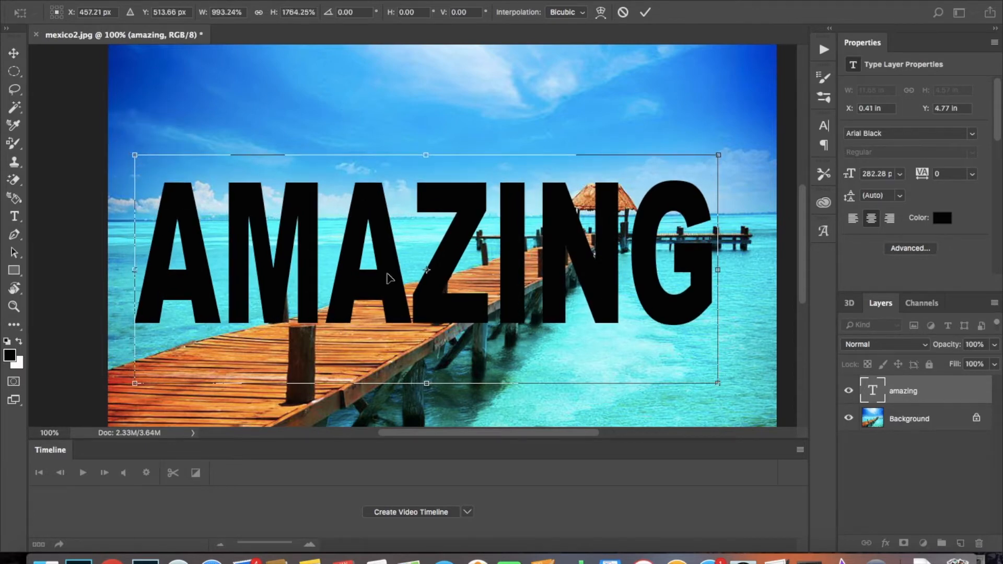
pyautogui.click(14, 55)
pyautogui.click(615, 188)
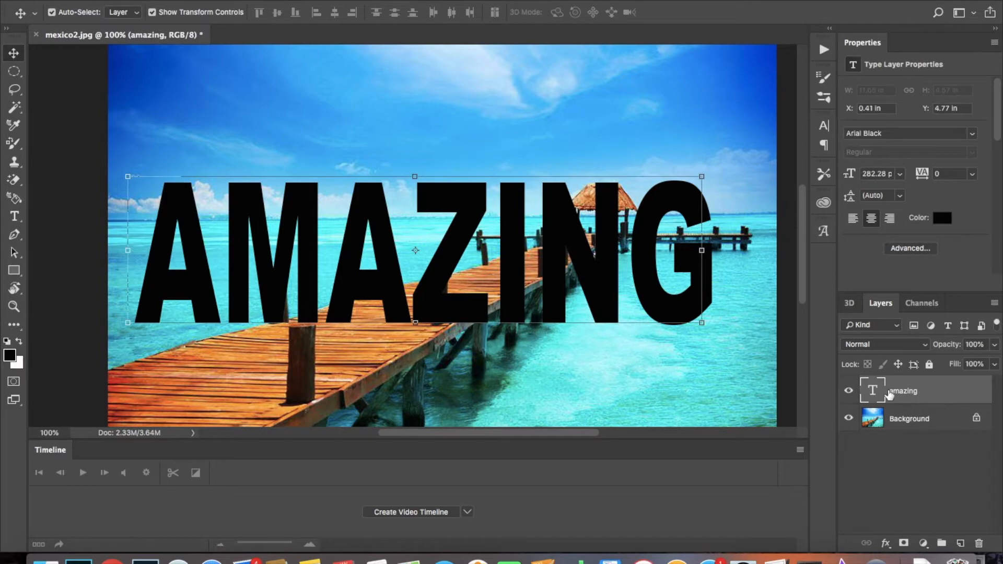
# Step: Create a new 3D extrusion from the amazing text layer
pyautogui.rightClick(892, 396)
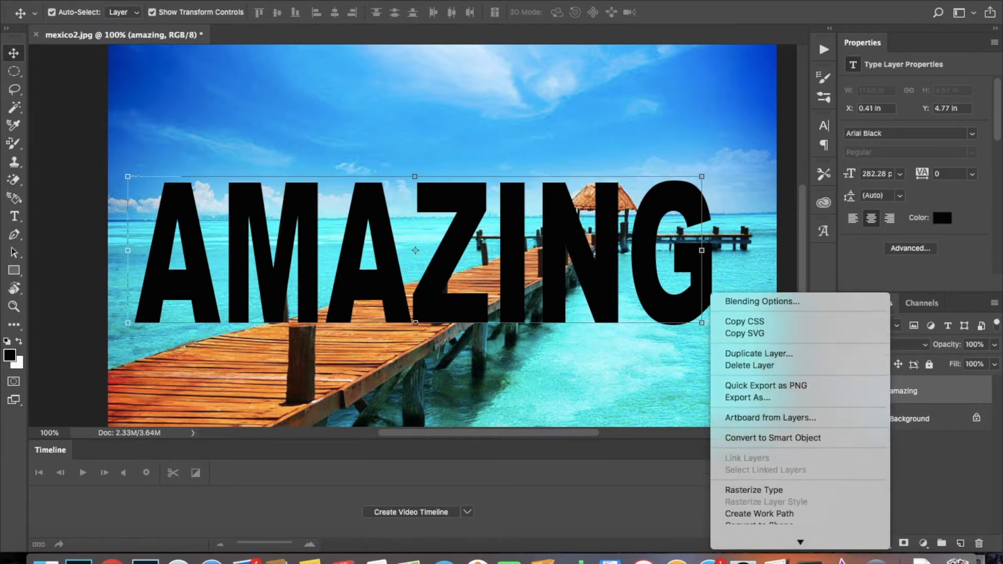
pyautogui.moveTo(782, 549)
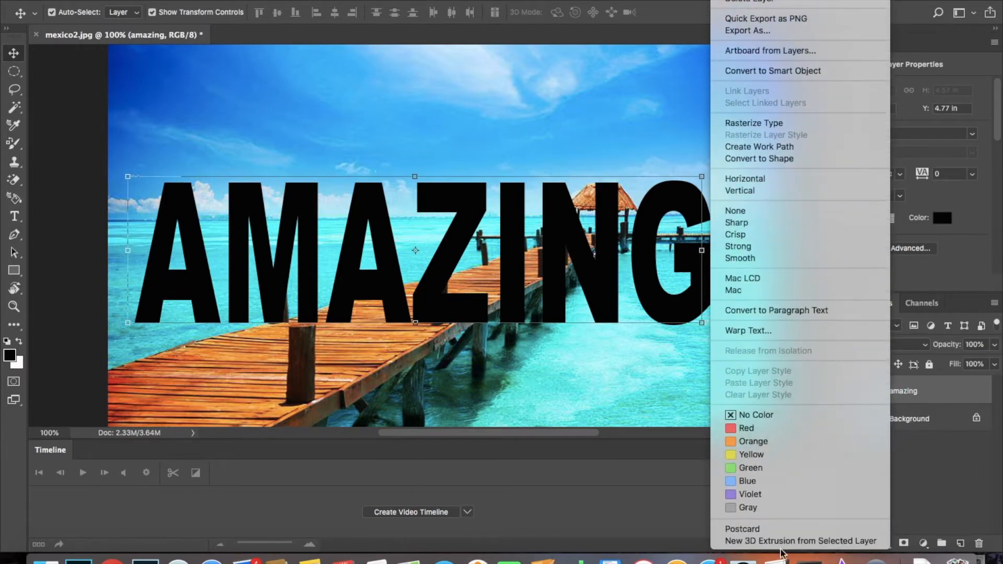
pyautogui.click(789, 542)
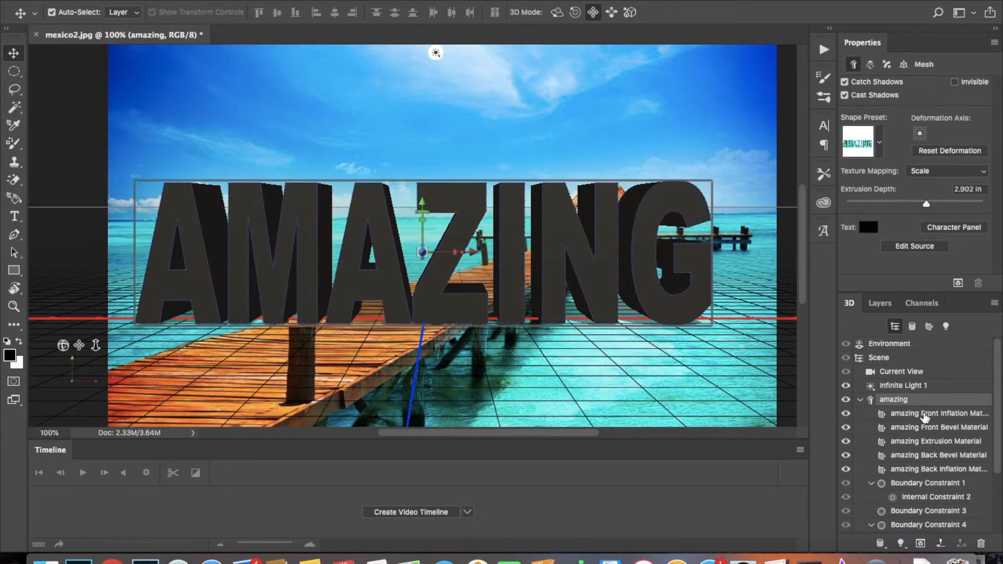
# Step: Apply a glossy blue material preset to the text's front inflation material
pyautogui.click(925, 416)
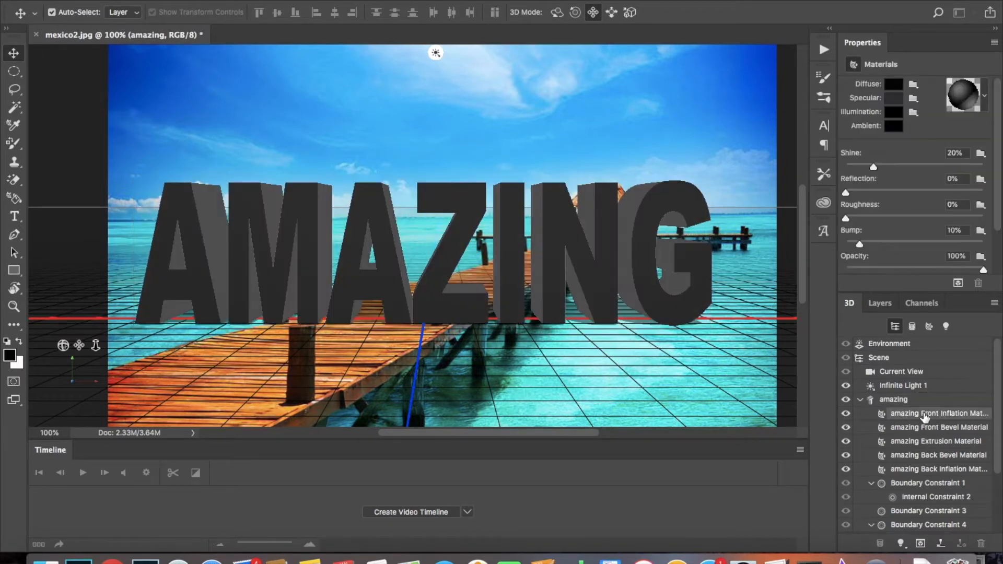
pyautogui.click(985, 97)
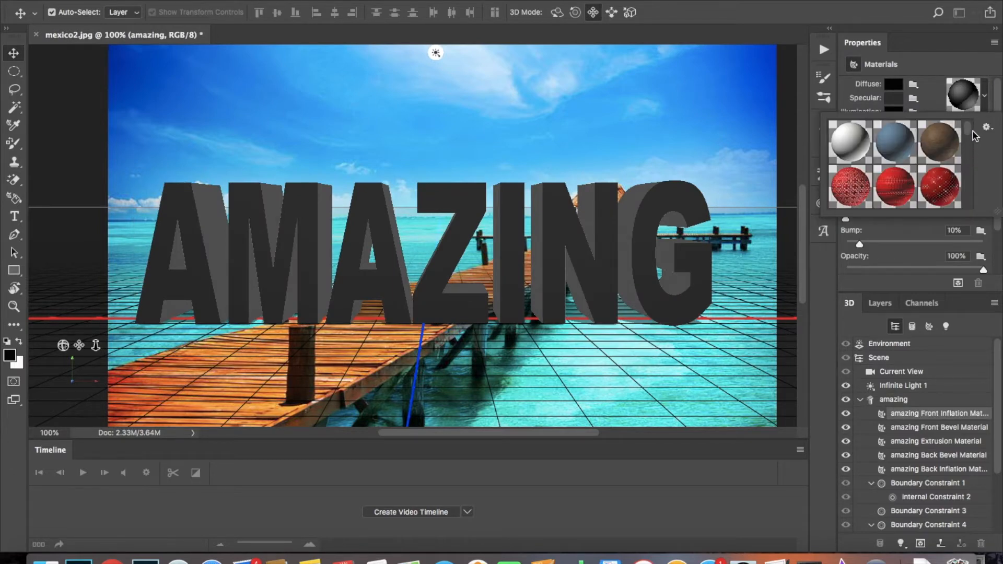
pyautogui.scroll(-10, 961, 157)
pyautogui.scroll(-2, 959, 188)
pyautogui.click(850, 153)
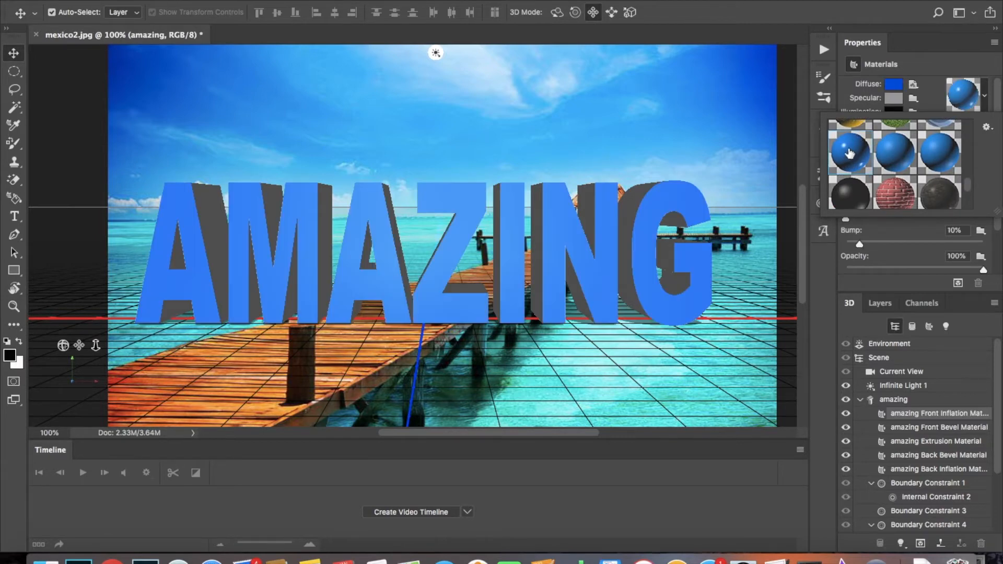
# Step: Change the front inflation material's diffuse color to a slightly darker blue
pyautogui.click(894, 87)
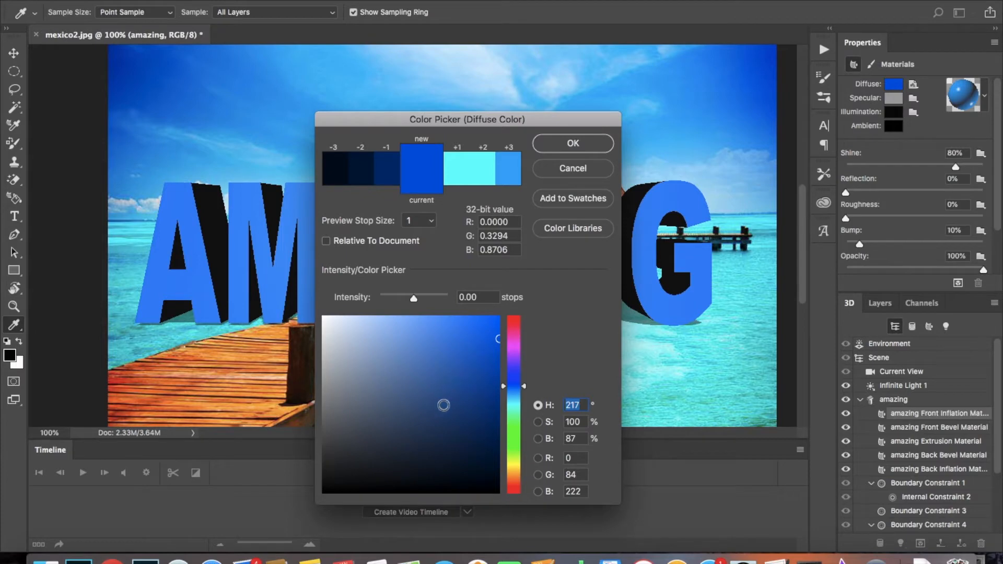
pyautogui.moveTo(459, 438)
pyautogui.mouseDown()
pyautogui.moveTo(474, 452)
pyautogui.moveTo(488, 336)
pyautogui.moveTo(488, 405)
pyautogui.moveTo(406, 437)
pyautogui.moveTo(481, 459)
pyautogui.moveTo(441, 457)
pyautogui.moveTo(479, 406)
pyautogui.moveTo(479, 460)
pyautogui.moveTo(426, 457)
pyautogui.moveTo(481, 395)
pyautogui.moveTo(485, 366)
pyautogui.mouseUp()
pyautogui.click(574, 143)
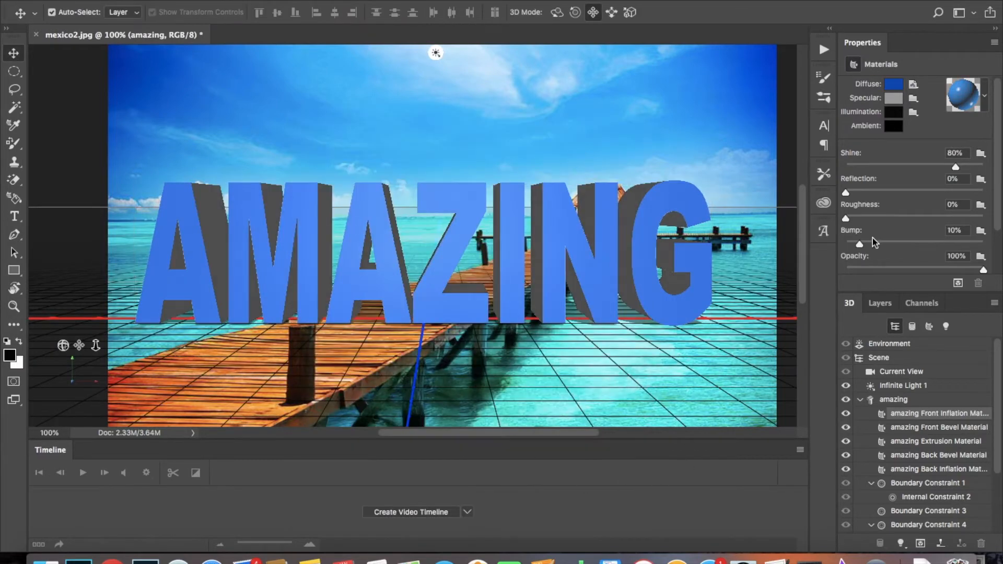
# Step: Apply a red textured material preset to the text's extrusion material
pyautogui.click(925, 446)
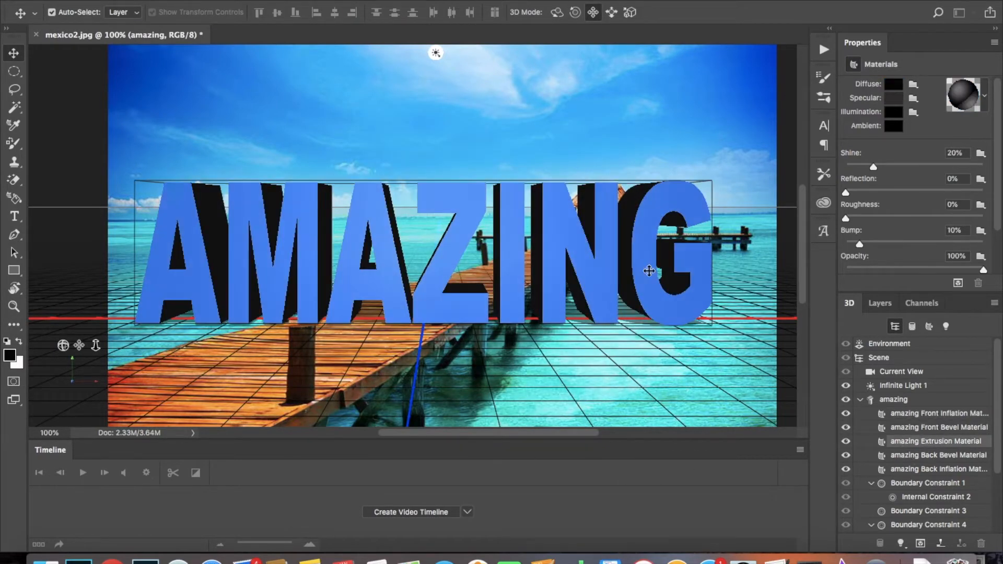
pyautogui.click(985, 101)
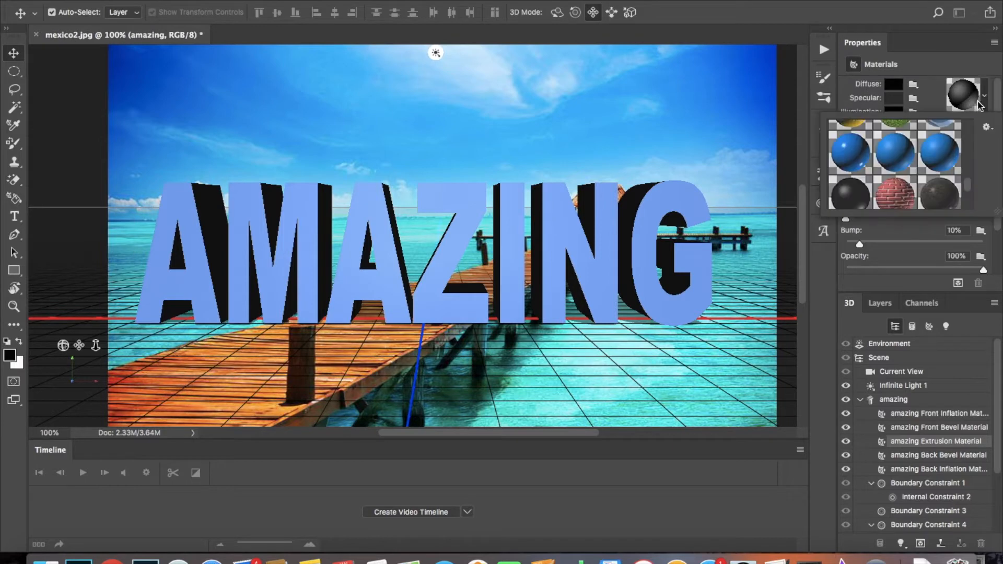
pyautogui.scroll(-2, 899, 178)
pyautogui.scroll(5, 899, 177)
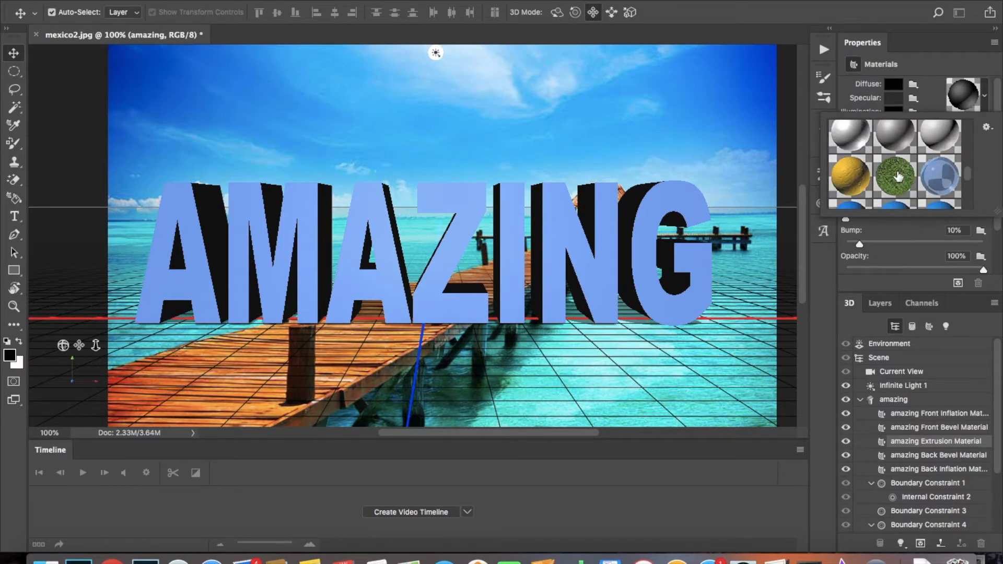
pyautogui.click(897, 147)
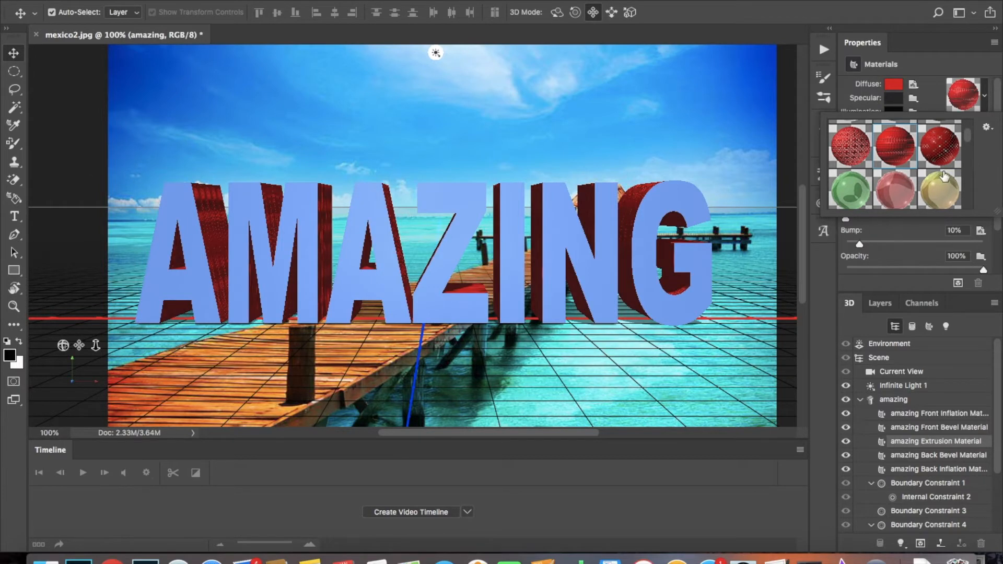
# Step: Set the extrusion material's diffuse color to dark navy (H 234, S 90, B 46) with an intensity of -1.00 stops
pyautogui.click(894, 86)
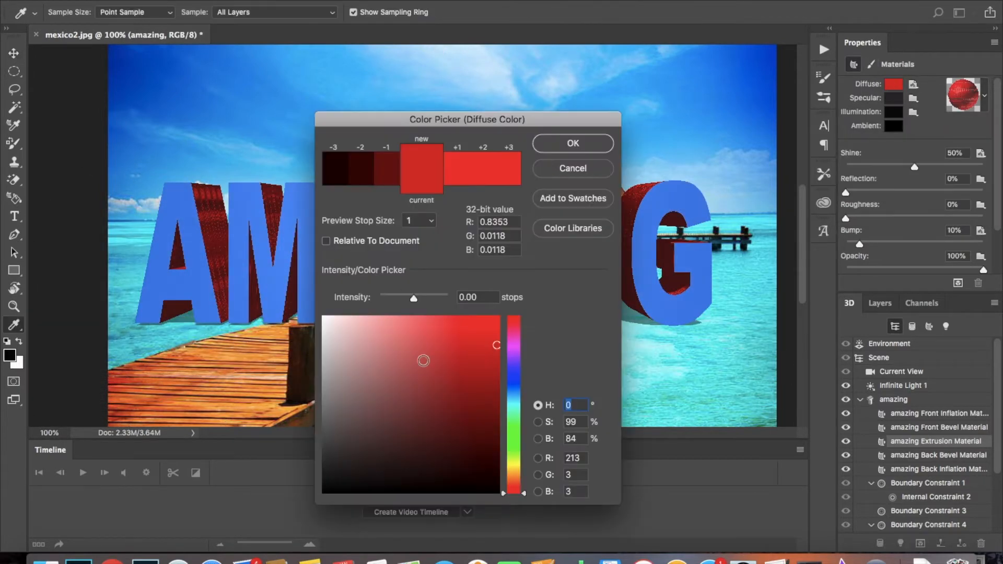
pyautogui.click(515, 382)
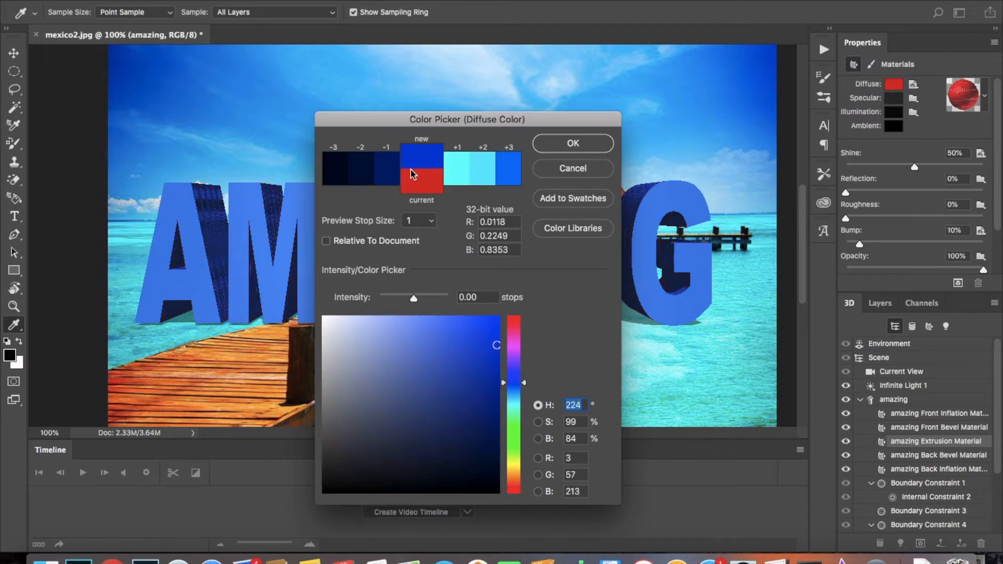
pyautogui.click(389, 177)
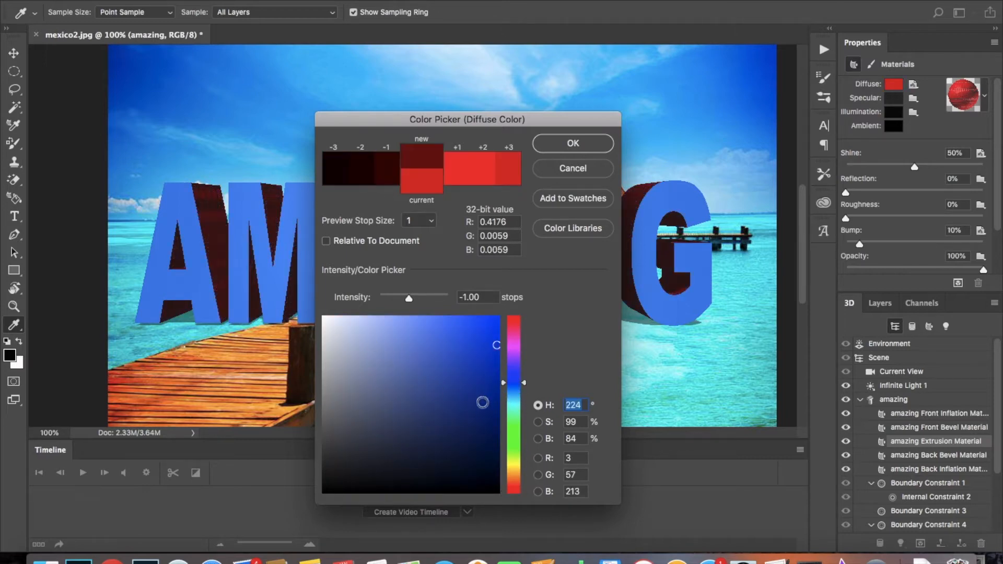
pyautogui.click(514, 377)
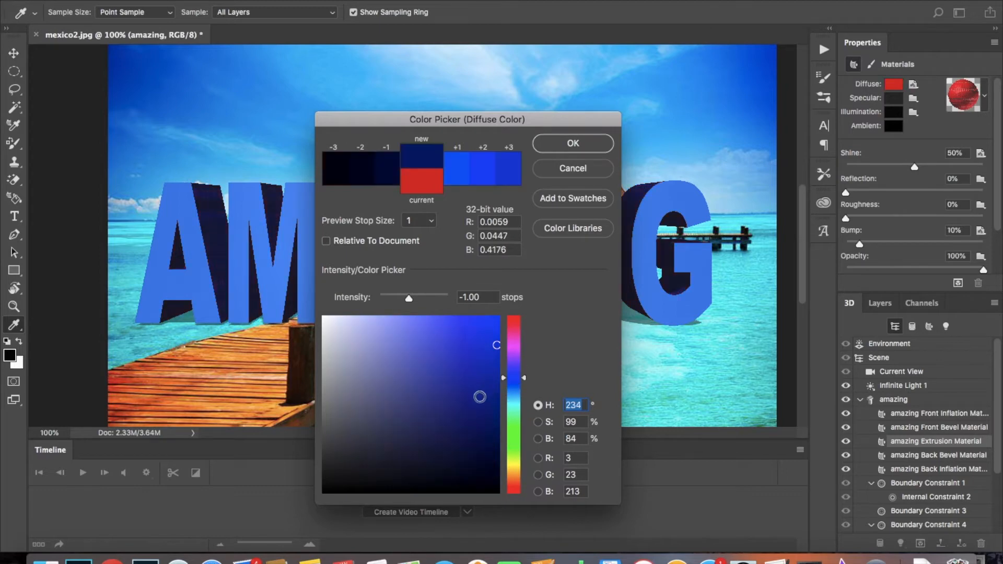
pyautogui.click(481, 406)
pyautogui.moveTo(481, 406); pyautogui.dragTo(482, 411)
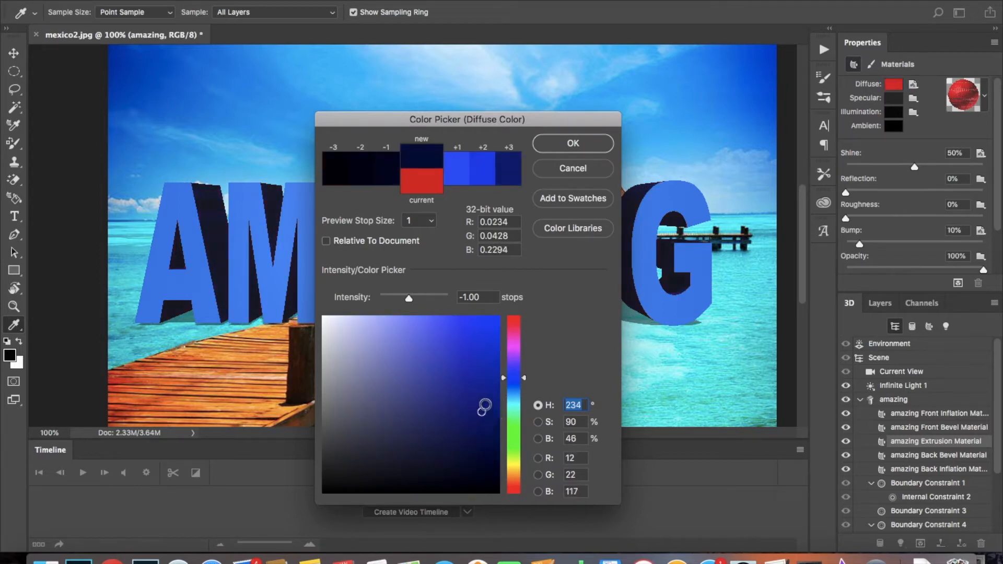
pyautogui.click(575, 144)
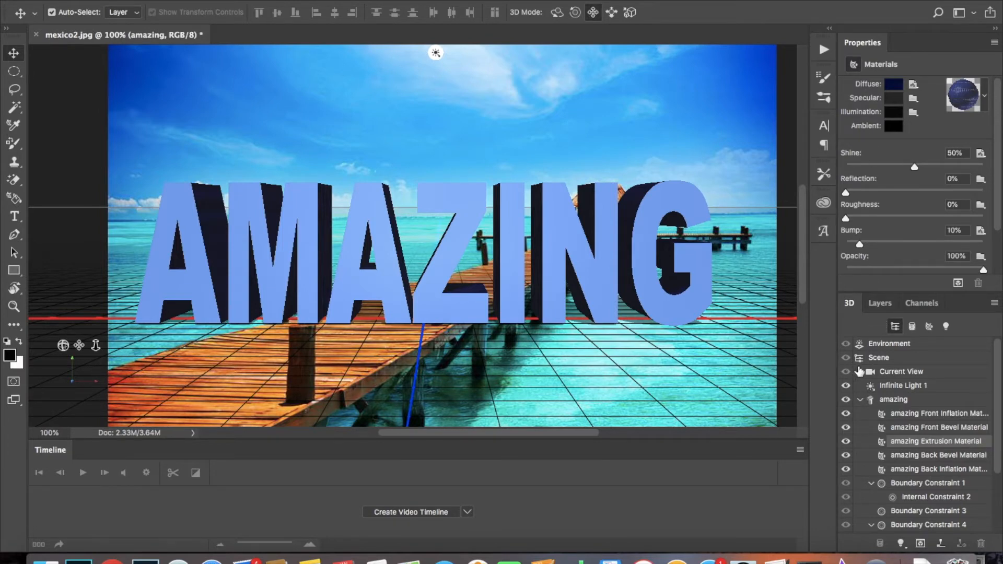
# Step: Try the inflated, plain and bevelled shape presets on the amazing 3D mesh
pyautogui.click(895, 400)
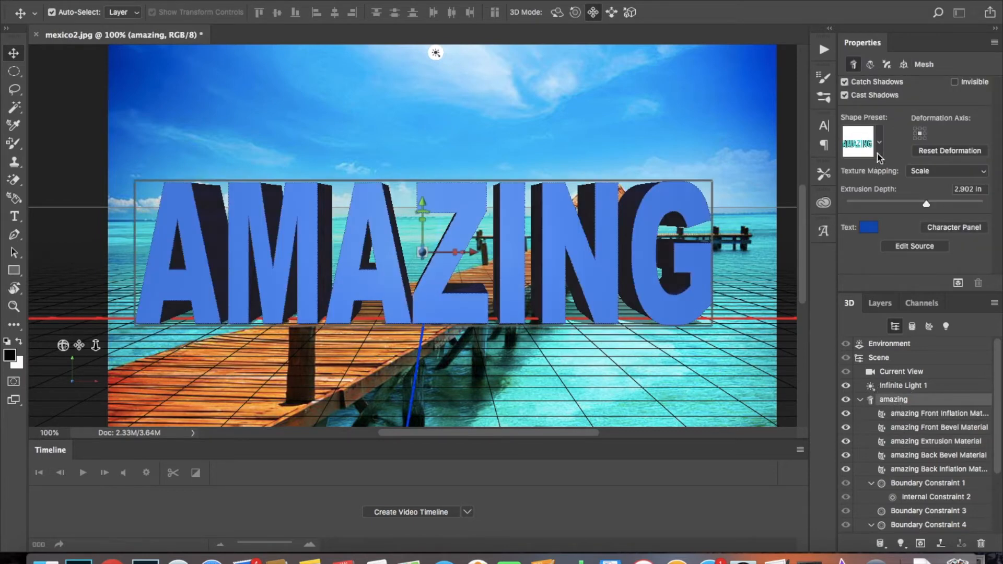
pyautogui.click(880, 143)
pyautogui.click(886, 238)
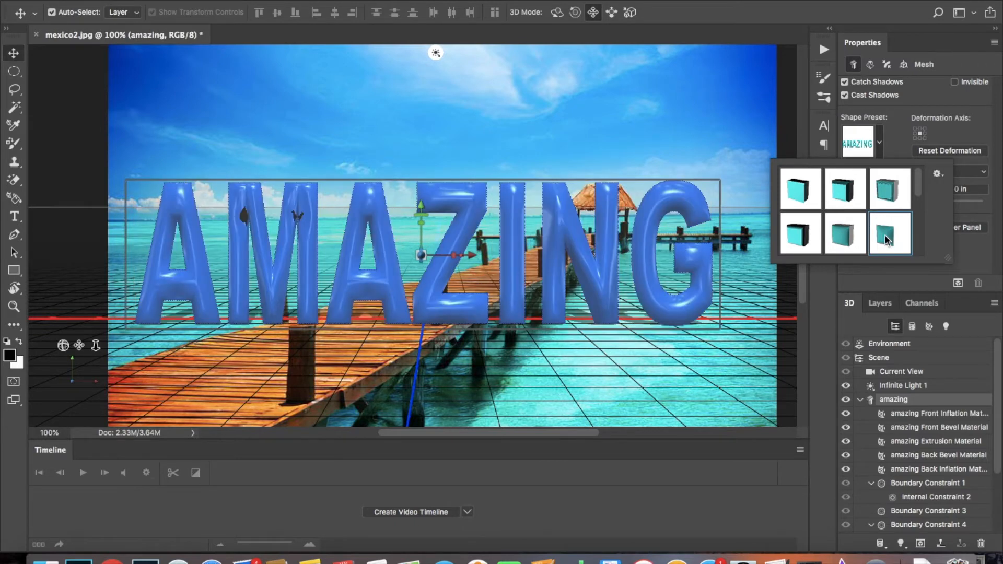
pyautogui.click(801, 189)
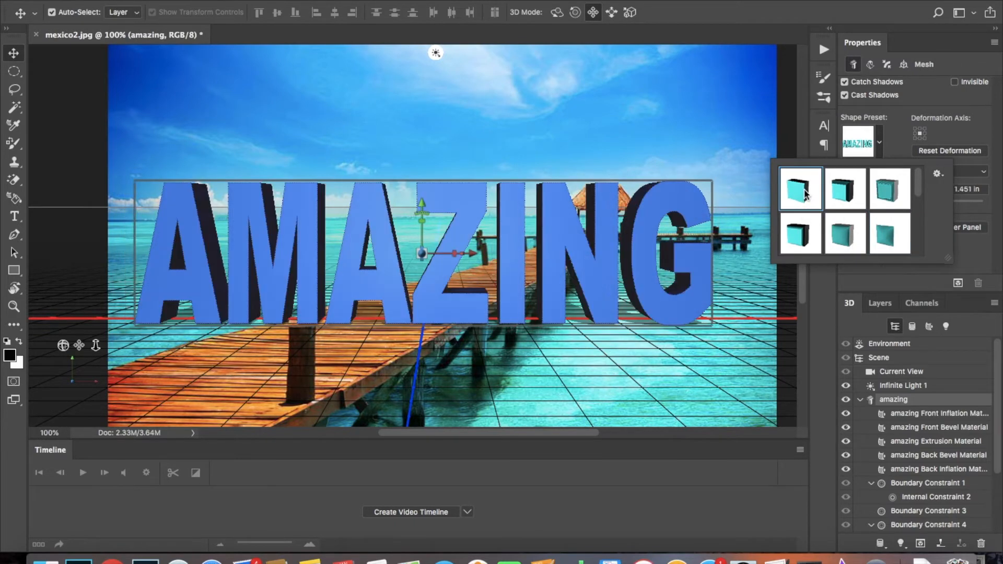
pyautogui.click(847, 202)
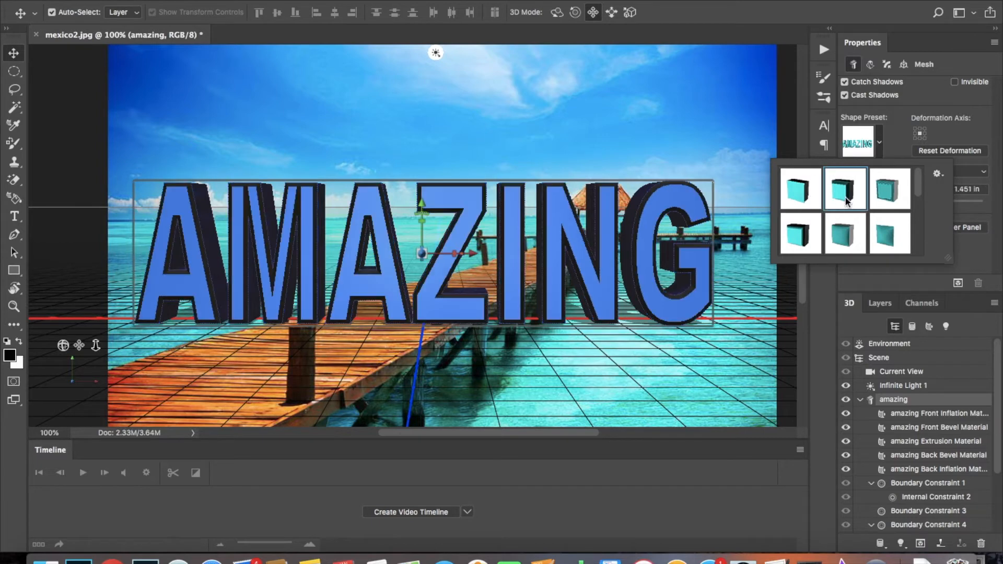
pyautogui.click(882, 198)
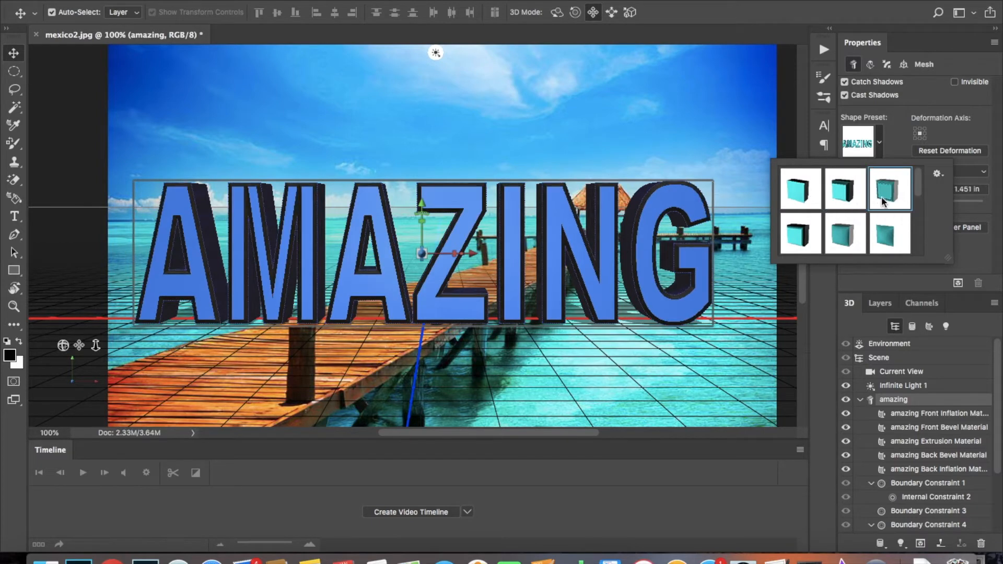
pyautogui.click(887, 197)
pyautogui.click(794, 232)
pyautogui.click(844, 239)
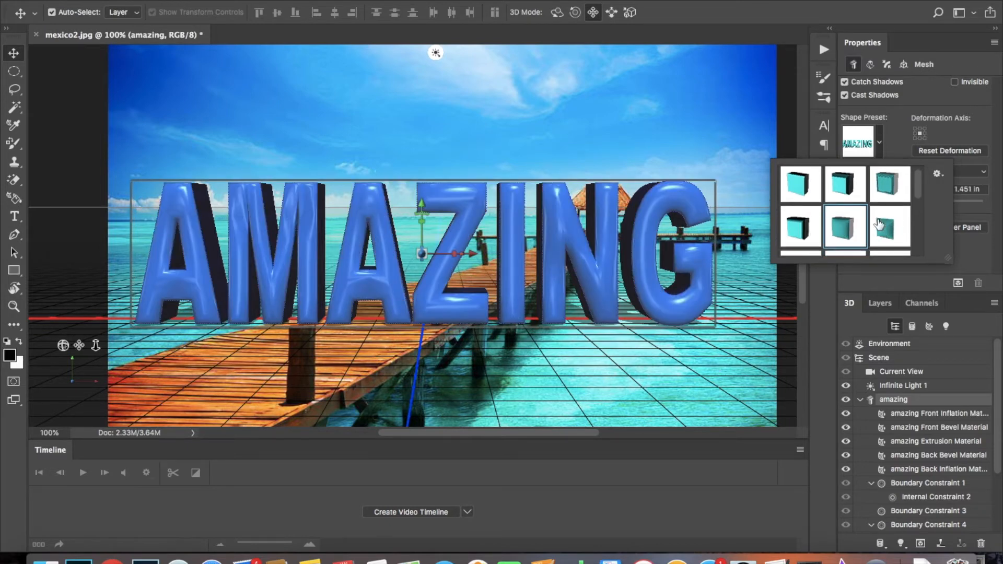
# Step: Try a deeper extrusion preset on the amazing mesh, and apply the first plain extrusion preset instead
pyautogui.scroll(-2, 891, 219)
pyautogui.click(895, 200)
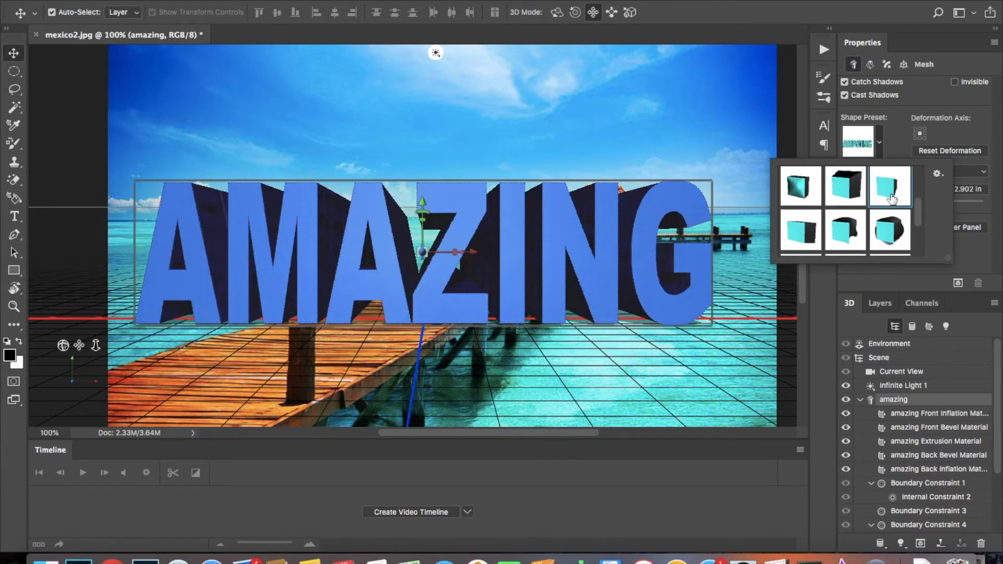
pyautogui.scroll(2, 836, 220)
pyautogui.click(797, 196)
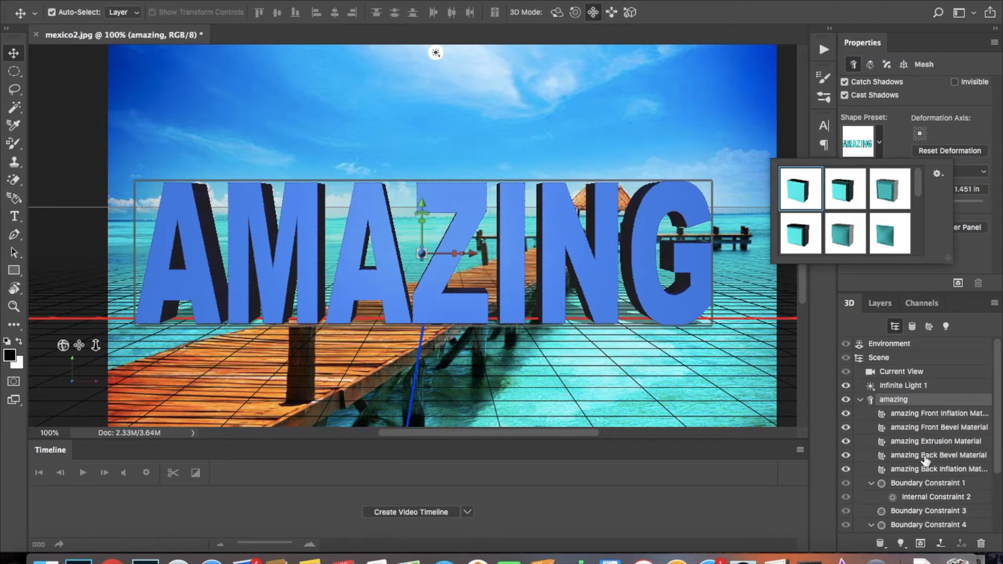
# Step: Show the layer list and move the 3D text about -0.7 in along the Z axis
pyautogui.click(881, 309)
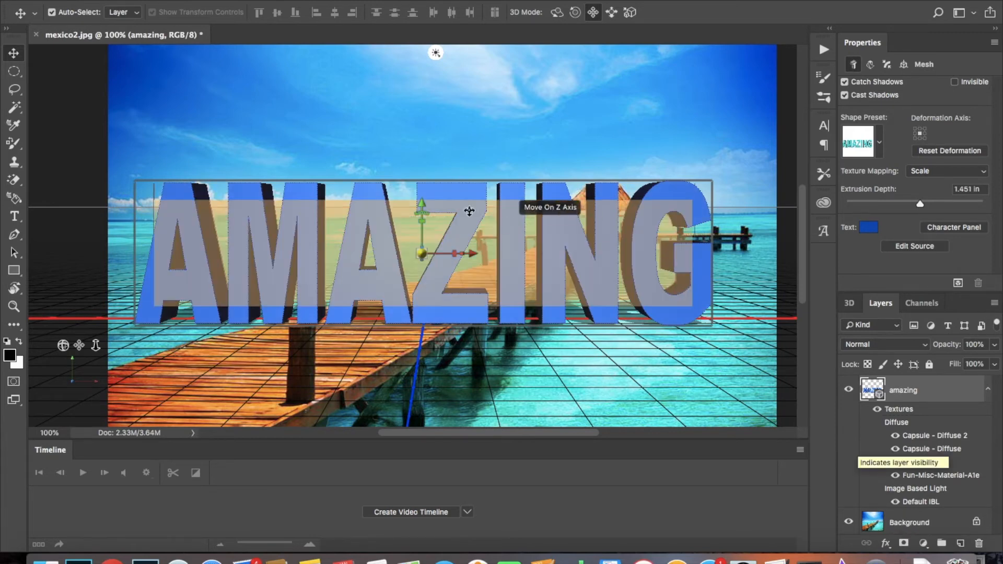
pyautogui.moveTo(359, 202)
pyautogui.mouseDown()
pyautogui.moveTo(352, 224)
pyautogui.moveTo(367, 203)
pyautogui.mouseUp()
pyautogui.click(556, 12)
pyautogui.moveTo(453, 178); pyautogui.dragTo(433, 211)
pyautogui.click(575, 12)
pyautogui.moveTo(489, 230)
pyautogui.mouseDown()
pyautogui.moveTo(475, 260)
pyautogui.moveTo(477, 236)
pyautogui.mouseUp()
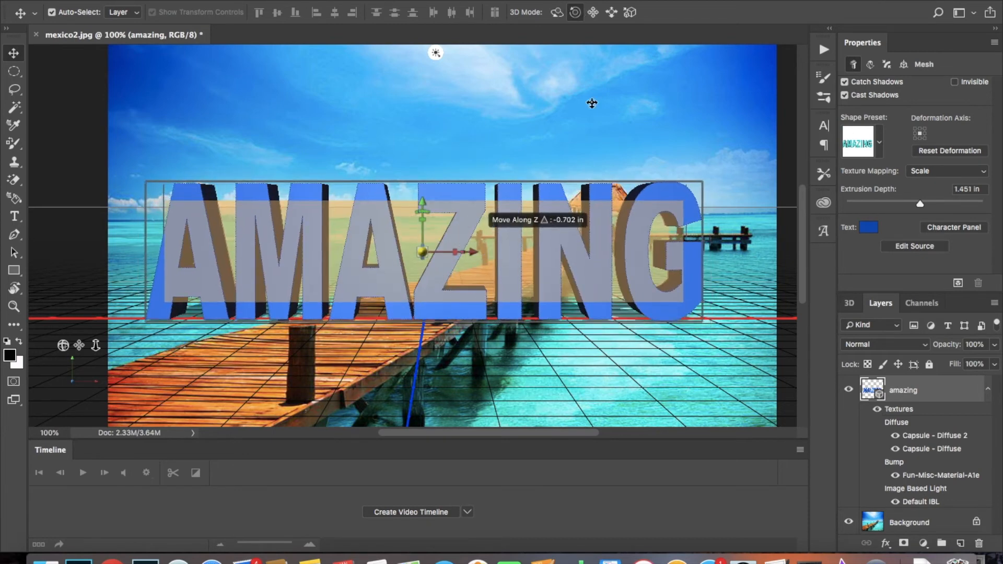
# Step: Pan the 3D camera so the AMAZING text sits lower and farther left, over the near part of the pier
pyautogui.click(594, 12)
pyautogui.moveTo(578, 203); pyautogui.dragTo(578, 197)
pyautogui.moveTo(495, 226); pyautogui.dragTo(430, 309)
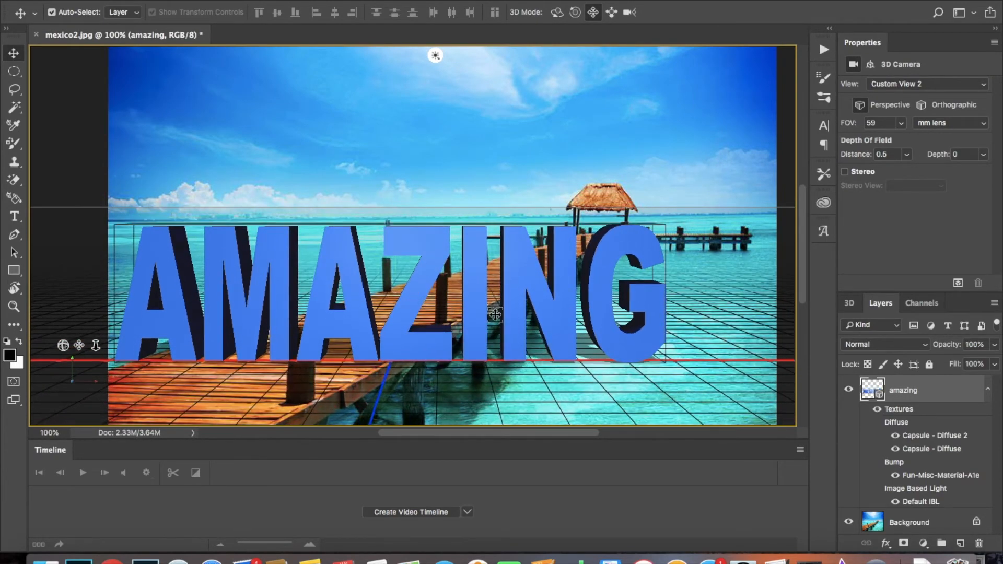
pyautogui.moveTo(557, 315)
pyautogui.mouseDown()
pyautogui.moveTo(556, 292)
pyautogui.moveTo(556, 307)
pyautogui.mouseUp()
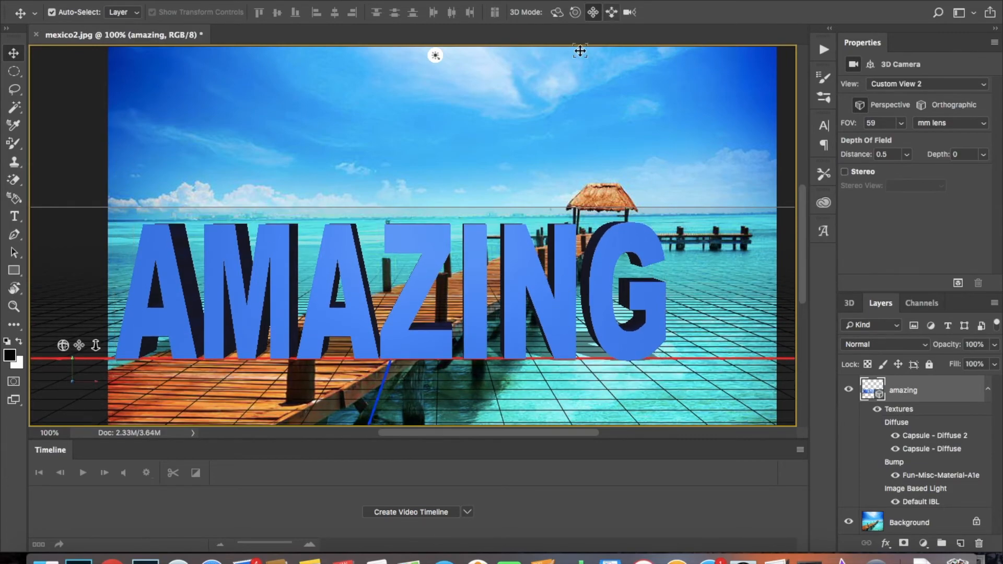
# Step: Orbit the 3D camera so the AMAZING text recedes in perspective along the pier toward the thatched hut
pyautogui.click(555, 14)
pyautogui.moveTo(472, 287); pyautogui.dragTo(562, 296)
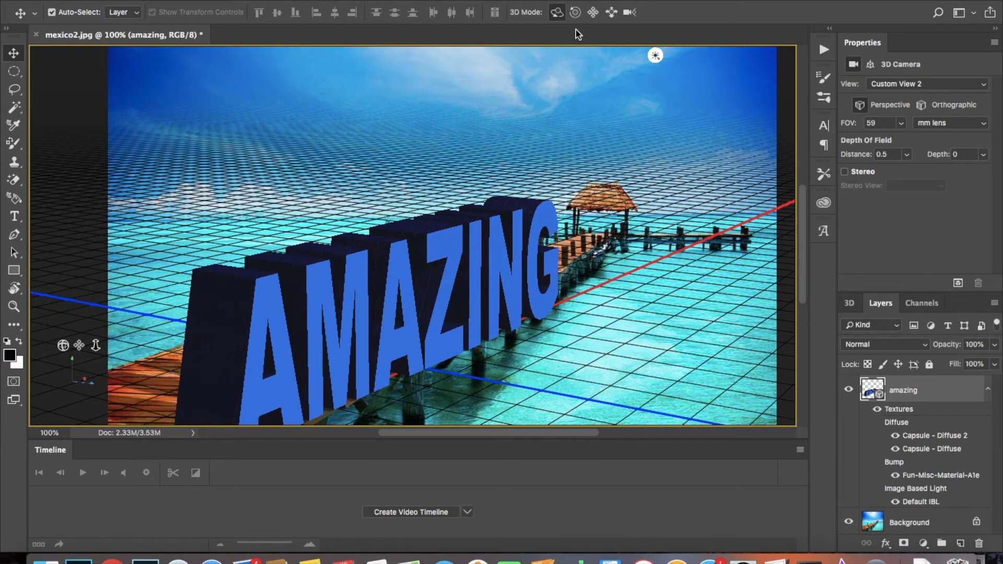
pyautogui.moveTo(489, 269)
pyautogui.mouseDown()
pyautogui.moveTo(488, 260)
pyautogui.moveTo(497, 267)
pyautogui.mouseUp()
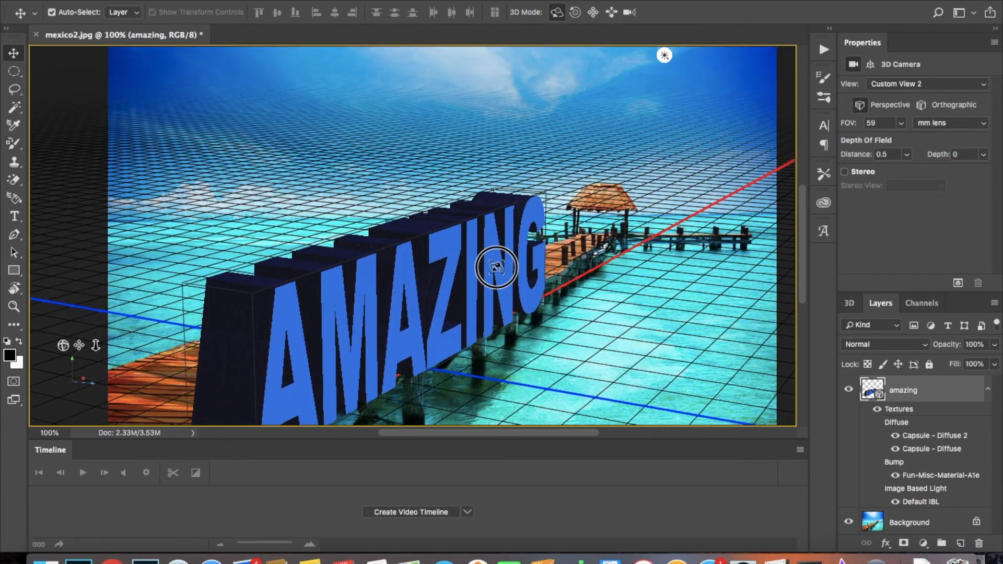
pyautogui.click(575, 13)
pyautogui.moveTo(431, 287)
pyautogui.mouseDown()
pyautogui.moveTo(425, 280)
pyautogui.moveTo(448, 287)
pyautogui.mouseUp()
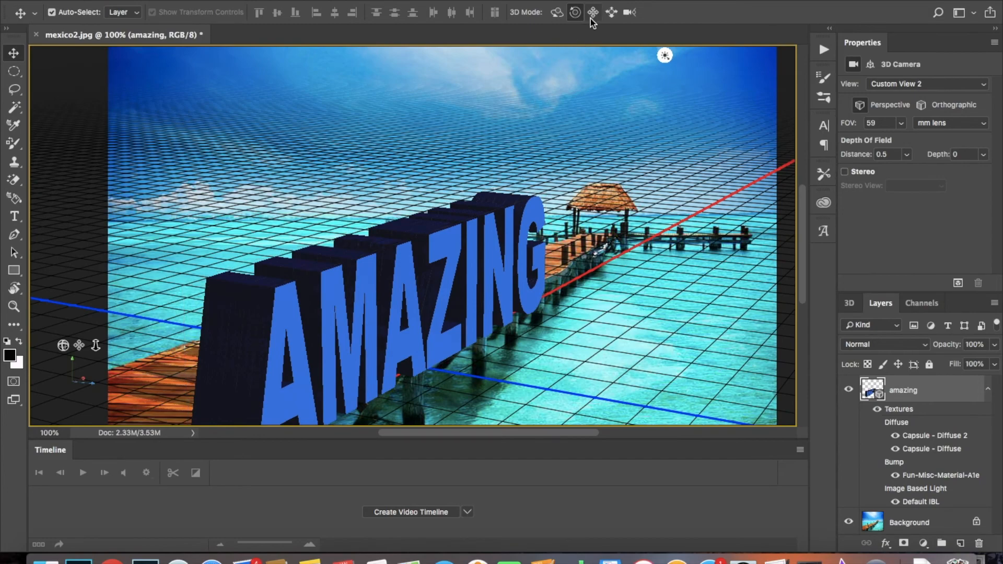
# Step: Pan the 3D camera until the base of the text rests on the pier's planks, and select the Background layer to check the placement
pyautogui.click(593, 12)
pyautogui.moveTo(513, 227); pyautogui.dragTo(492, 183)
pyautogui.rightClick(491, 184)
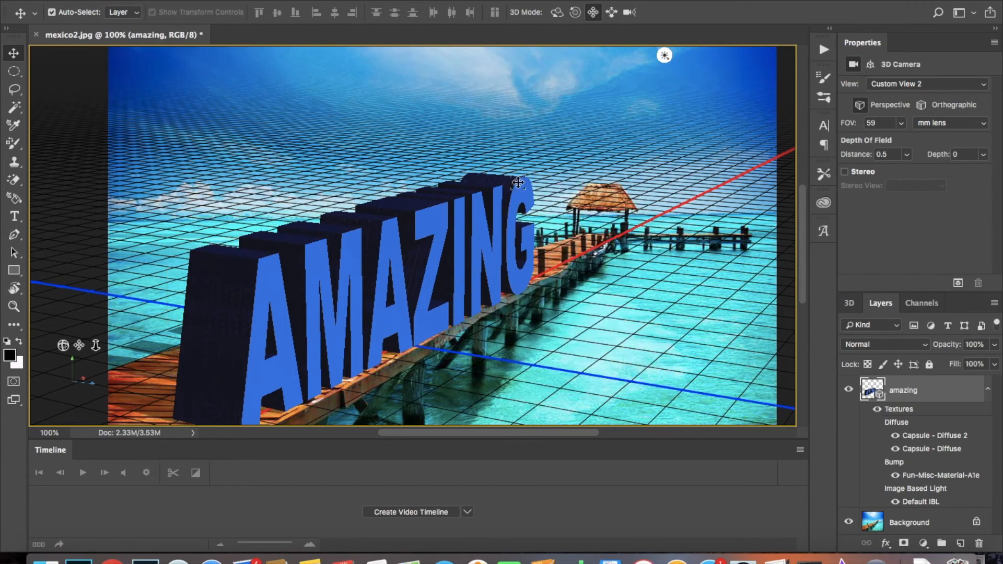
pyautogui.moveTo(446, 294)
pyautogui.mouseDown()
pyautogui.moveTo(478, 280)
pyautogui.moveTo(459, 279)
pyautogui.mouseUp()
pyautogui.moveTo(241, 326); pyautogui.dragTo(241, 328)
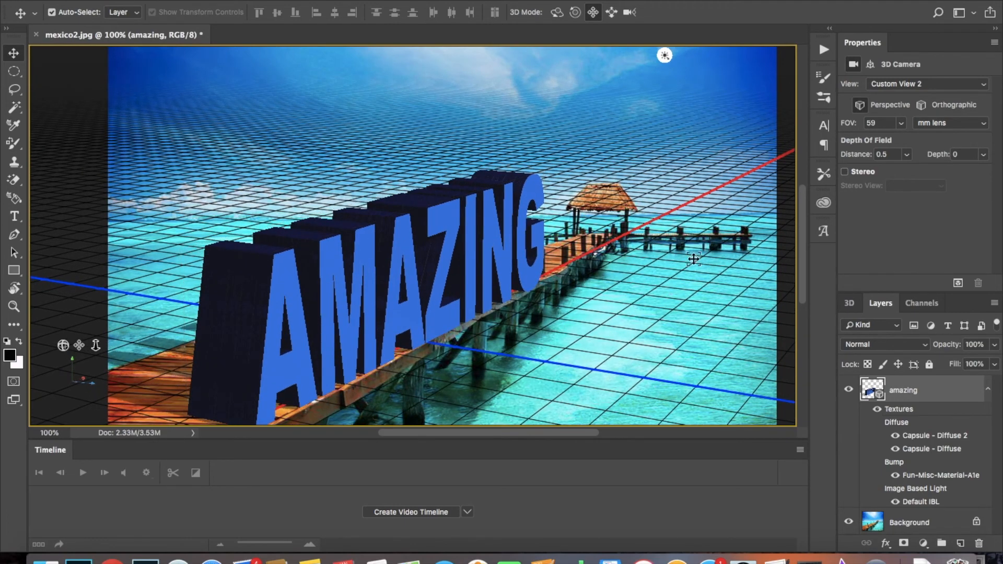
pyautogui.moveTo(538, 223); pyautogui.dragTo(533, 219)
pyautogui.moveTo(247, 305); pyautogui.dragTo(244, 305)
pyautogui.moveTo(512, 241); pyautogui.dragTo(510, 240)
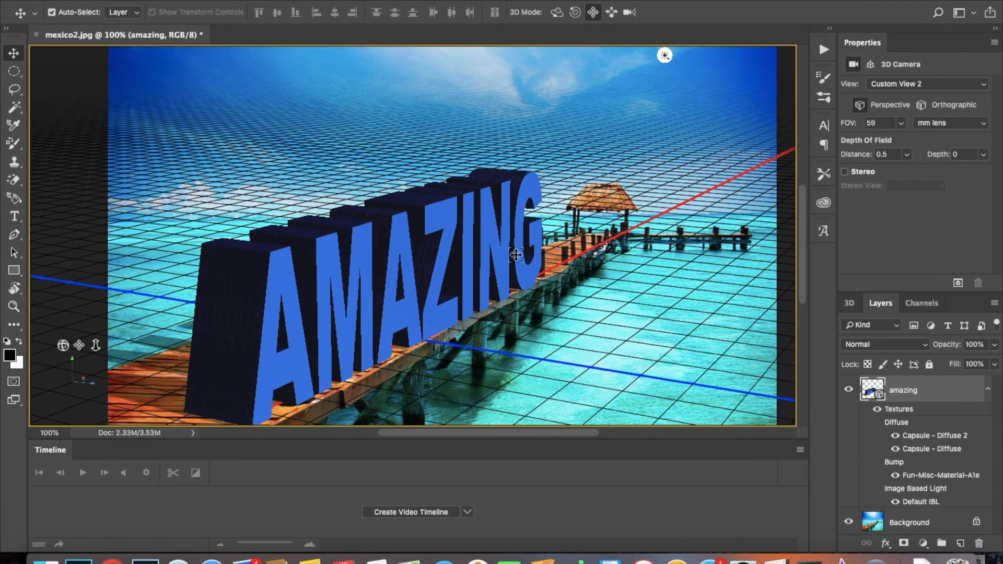
pyautogui.click(889, 526)
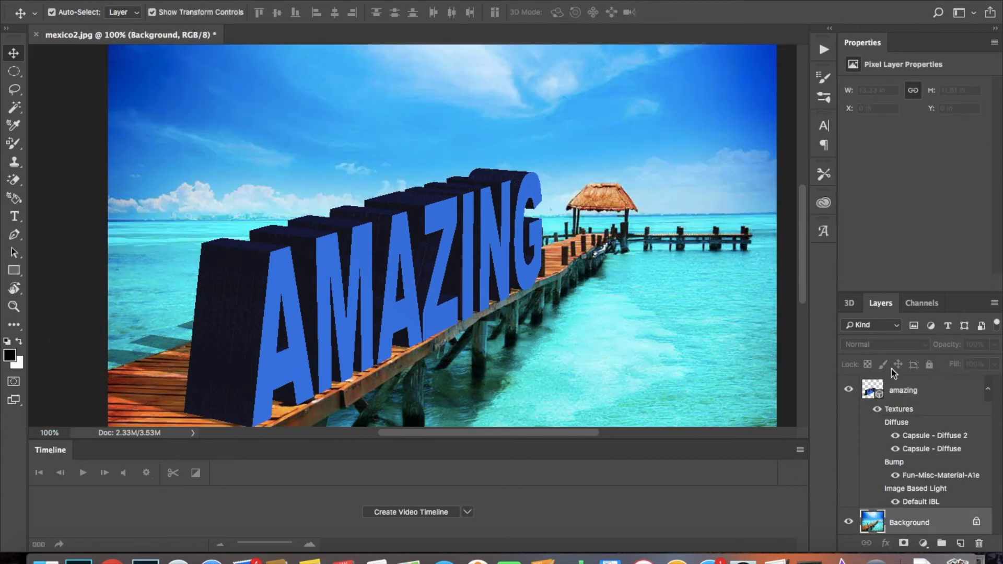
# Step: Nudge the amazing layer's 3D text slightly for a finer fit on the pier, and reselect the Background layer
pyautogui.click(905, 393)
pyautogui.moveTo(270, 286); pyautogui.dragTo(273, 287)
pyautogui.moveTo(437, 262); pyautogui.dragTo(434, 261)
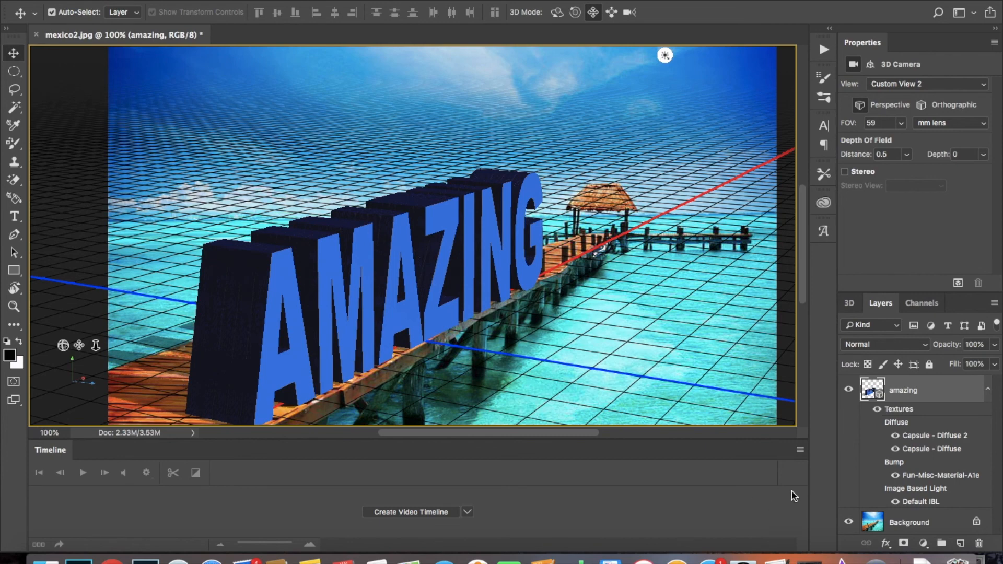
pyautogui.click(912, 521)
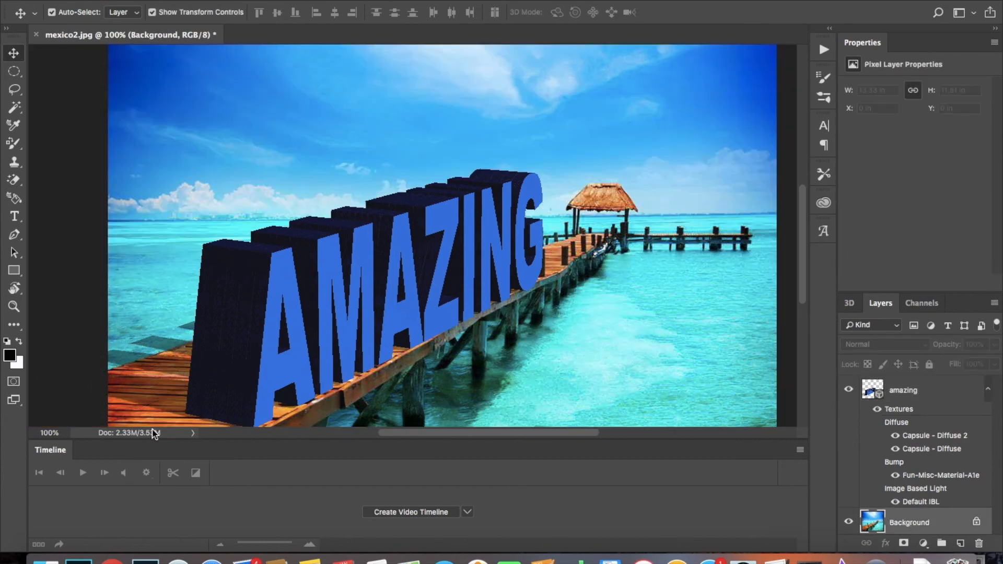